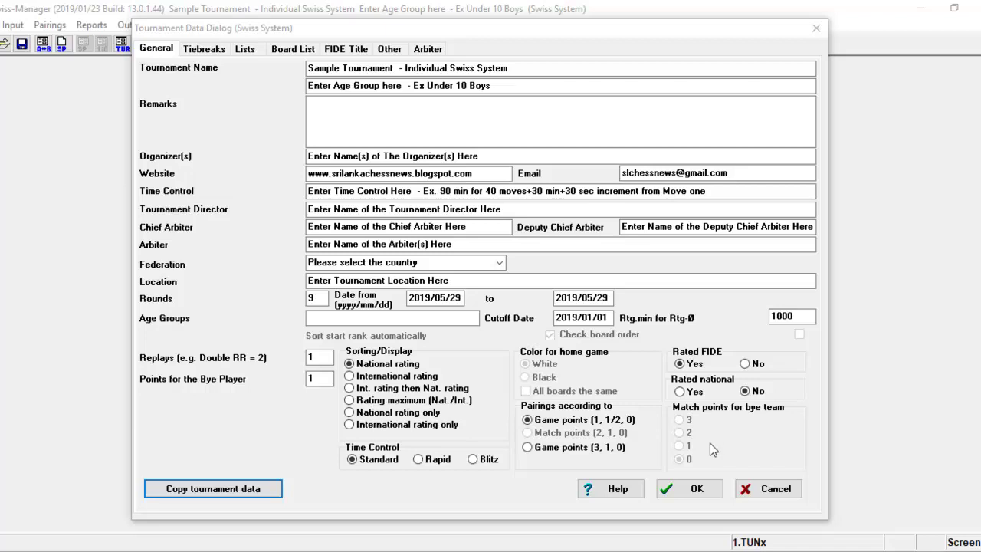
# Step: Accept and close the individual Swiss sample tournament's settings
pyautogui.click(698, 487)
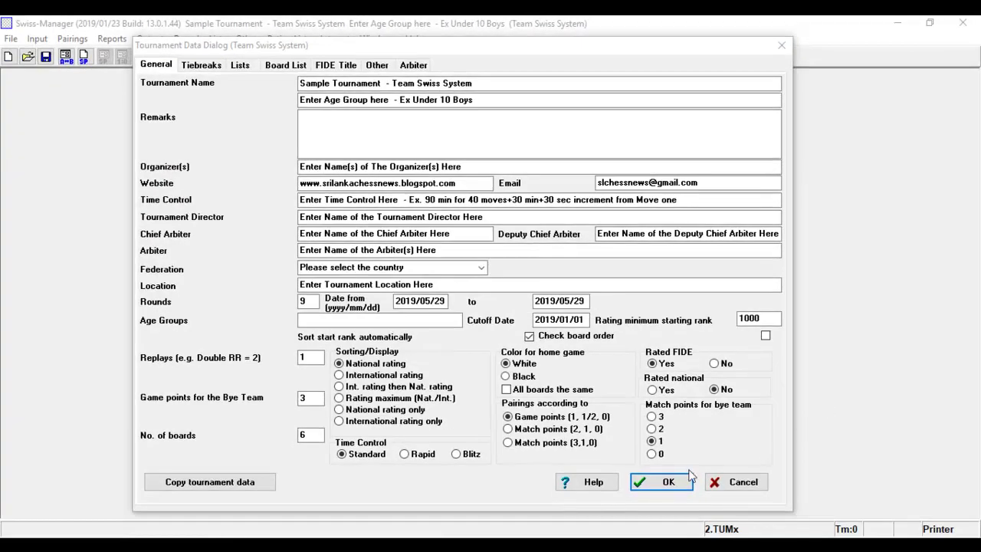
# Step: Accept the Team Swiss tournament settings and close its empty teams list
pyautogui.click(664, 481)
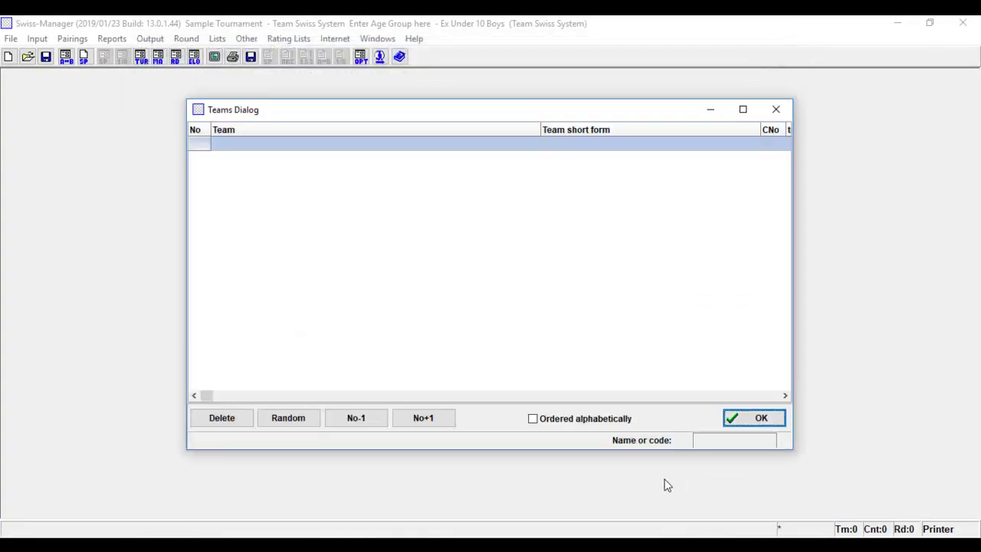
pyautogui.click(748, 421)
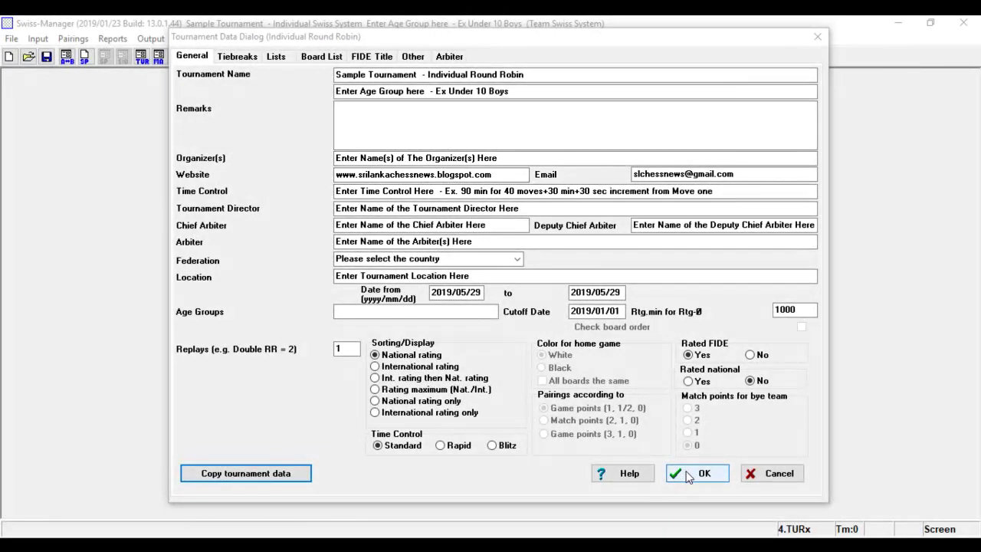
# Step: Accept the round robin settings, close the empty player entry window, and bring up the pairing menu
pyautogui.click(687, 472)
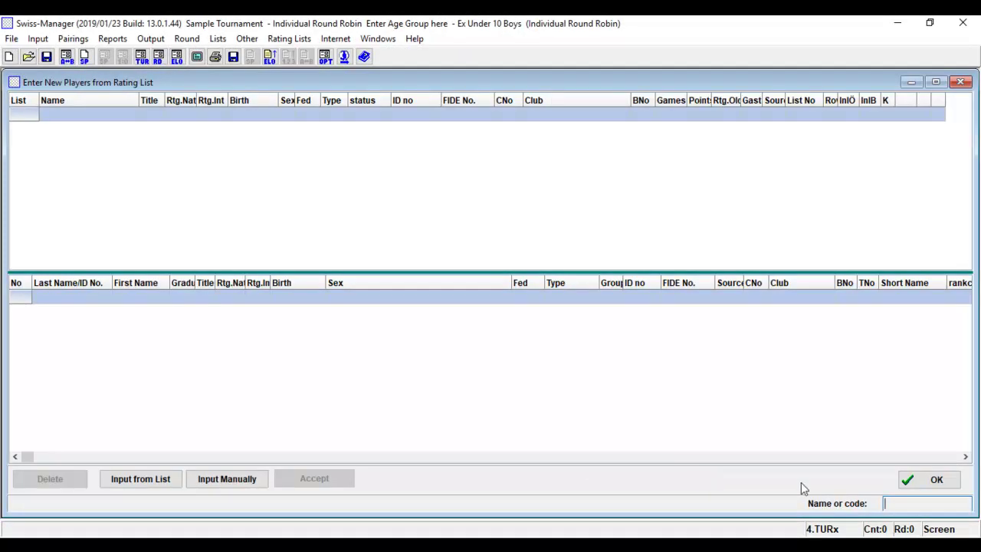
pyautogui.click(913, 482)
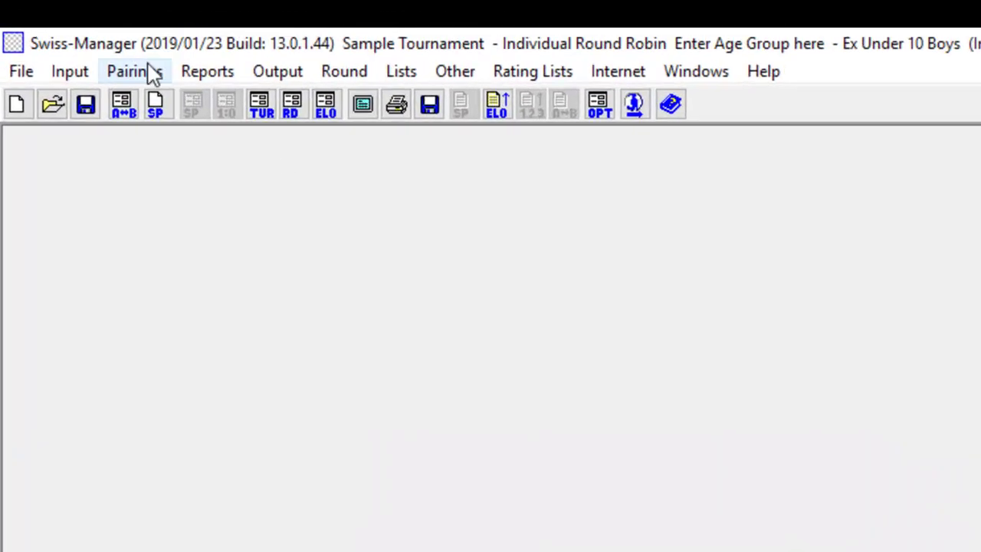
pyautogui.click(156, 79)
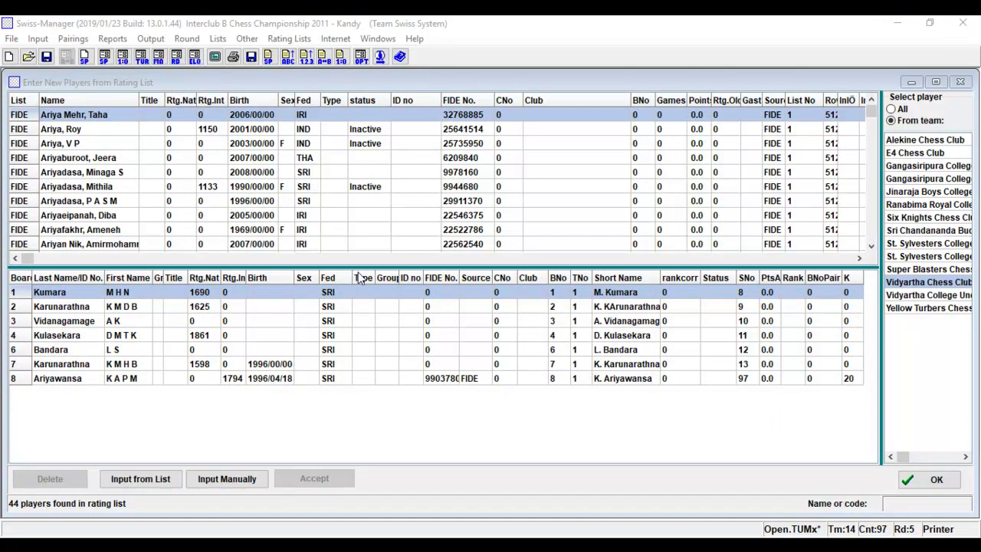
pyautogui.click(361, 243)
pyautogui.moveTo(361, 243); pyautogui.dragTo(364, 266)
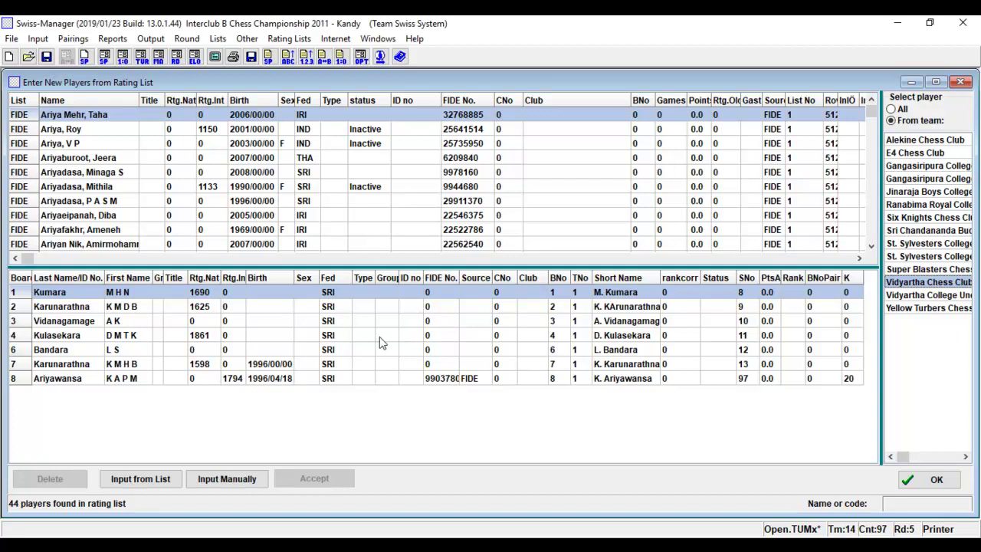
pyautogui.click(112, 186)
pyautogui.press('Up')
pyautogui.press('Up')
pyautogui.press('Up')
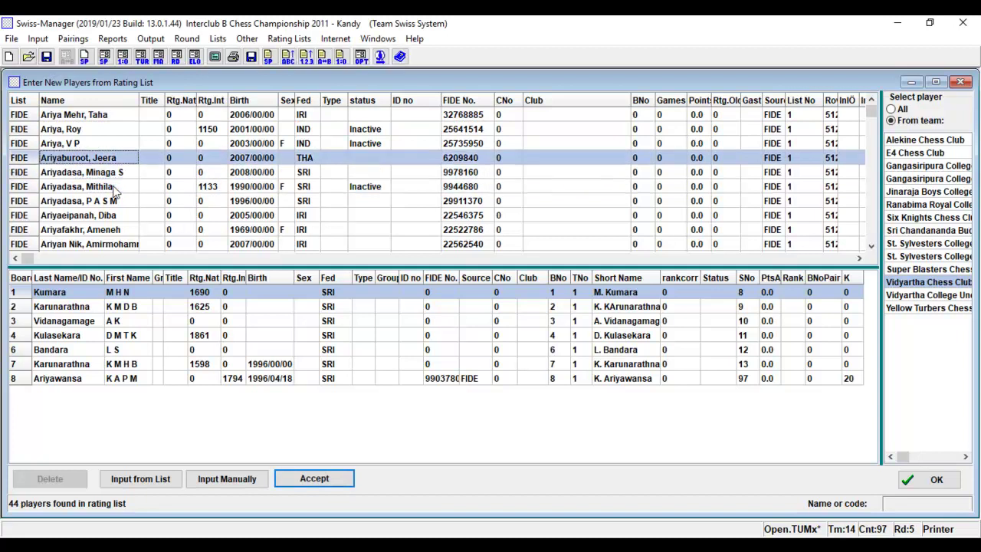
pyautogui.press('Down')
pyautogui.press('Down')
pyautogui.press('Down')
pyautogui.press('Down')
pyautogui.press('Down')
pyautogui.press('Down')
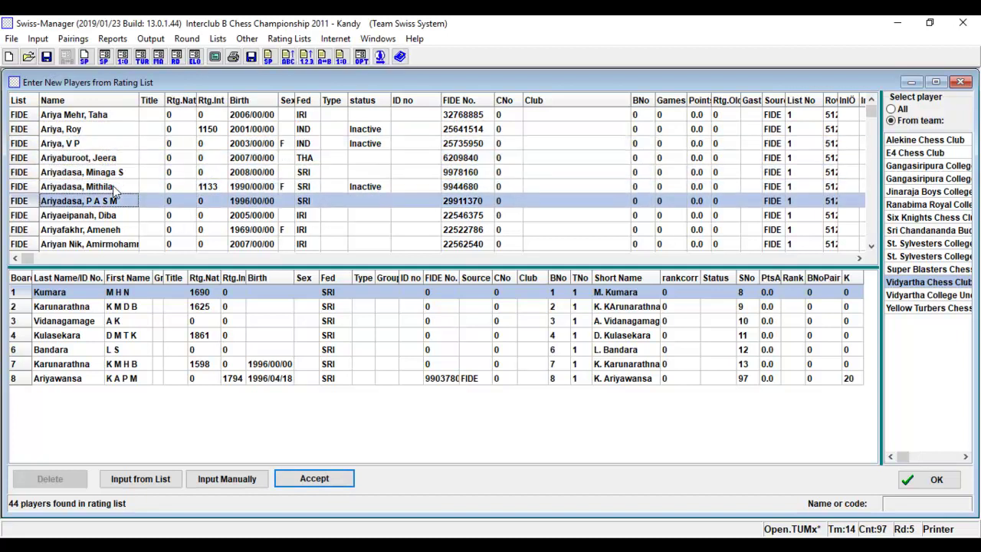
pyautogui.press('Down')
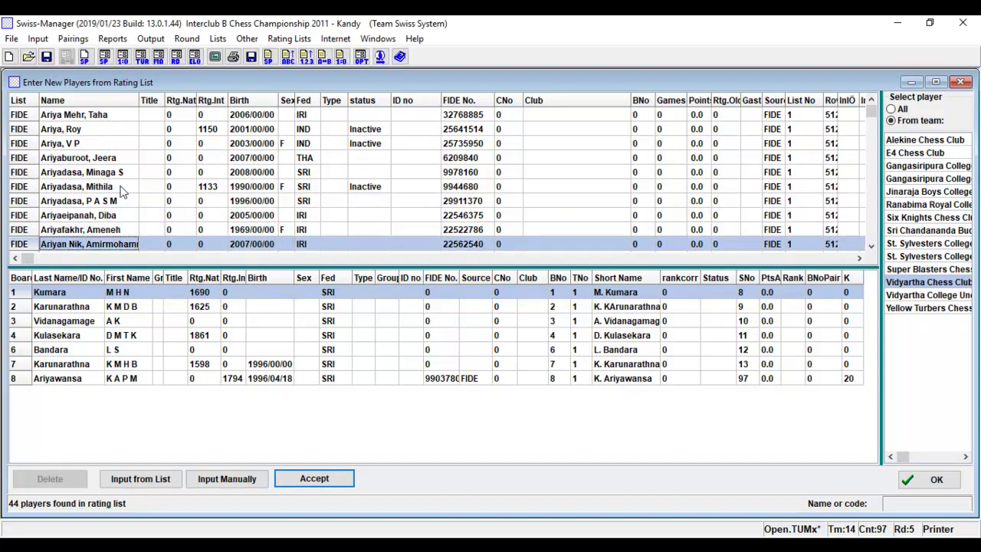
# Step: Select rows in the Vidyartha Chess Club roster, ending on the first player's name fields
pyautogui.click(175, 350)
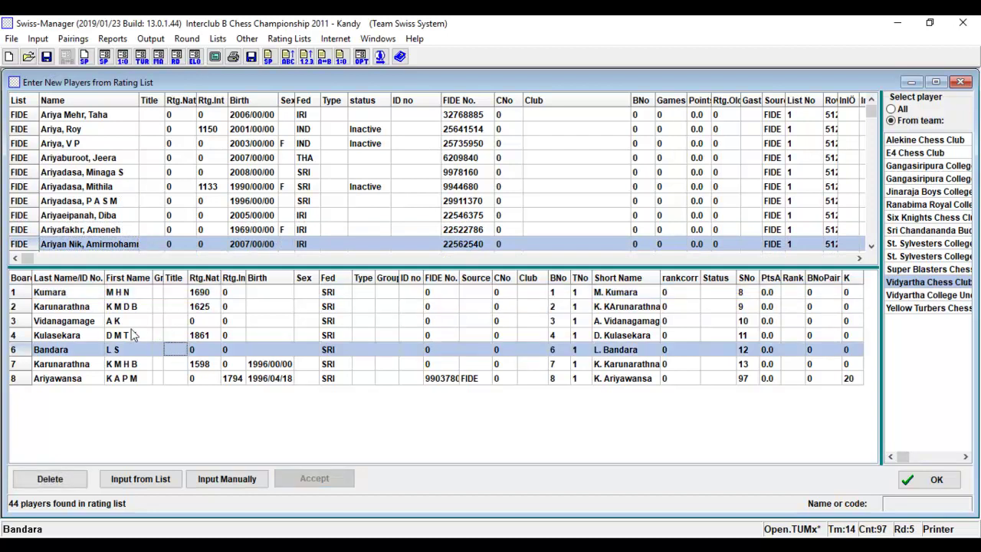
pyautogui.click(86, 307)
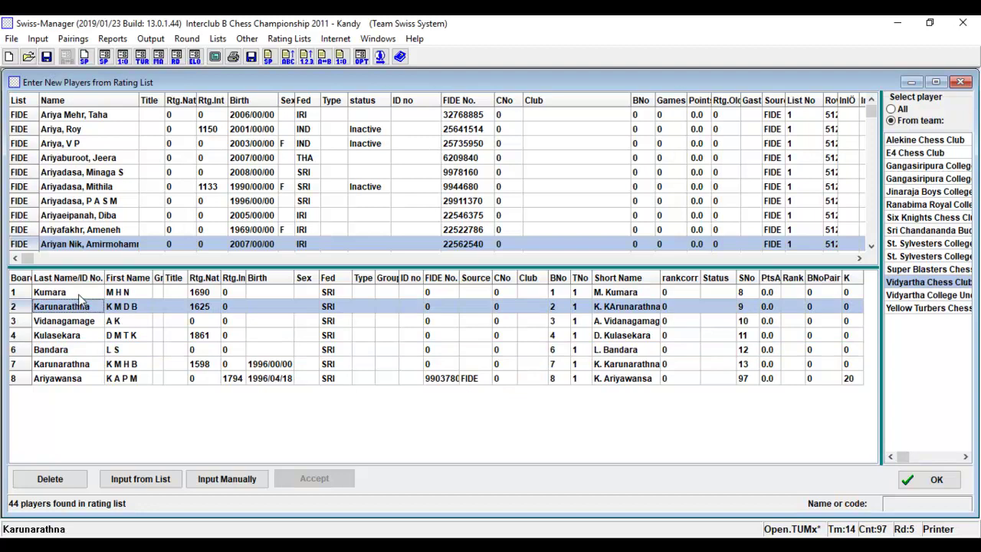
pyautogui.click(79, 293)
pyautogui.click(81, 293)
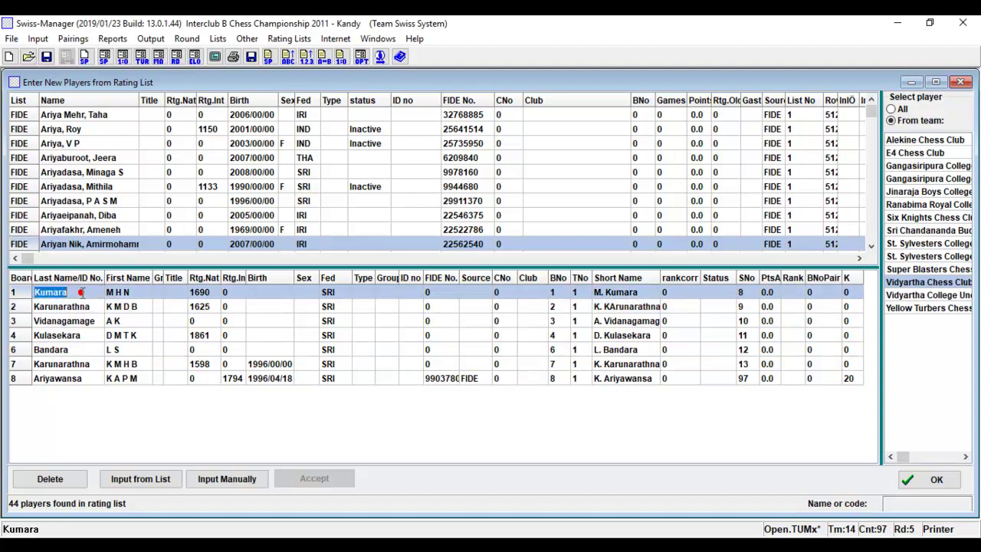
pyautogui.click(123, 294)
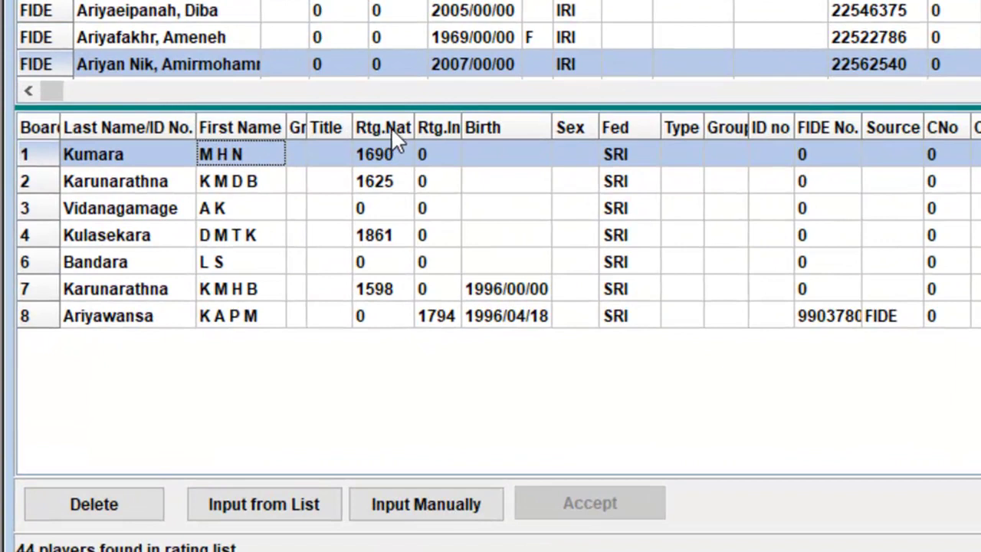
# Step: Sort the roster by national rating highest first, then by birth date newest first
pyautogui.click(391, 128)
pyautogui.click(391, 127)
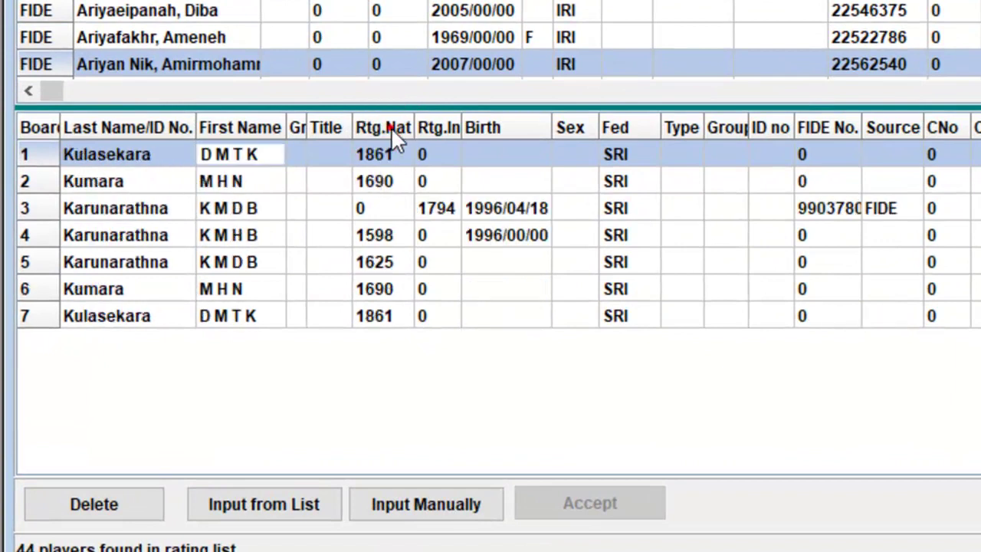
pyautogui.click(511, 128)
pyautogui.click(512, 127)
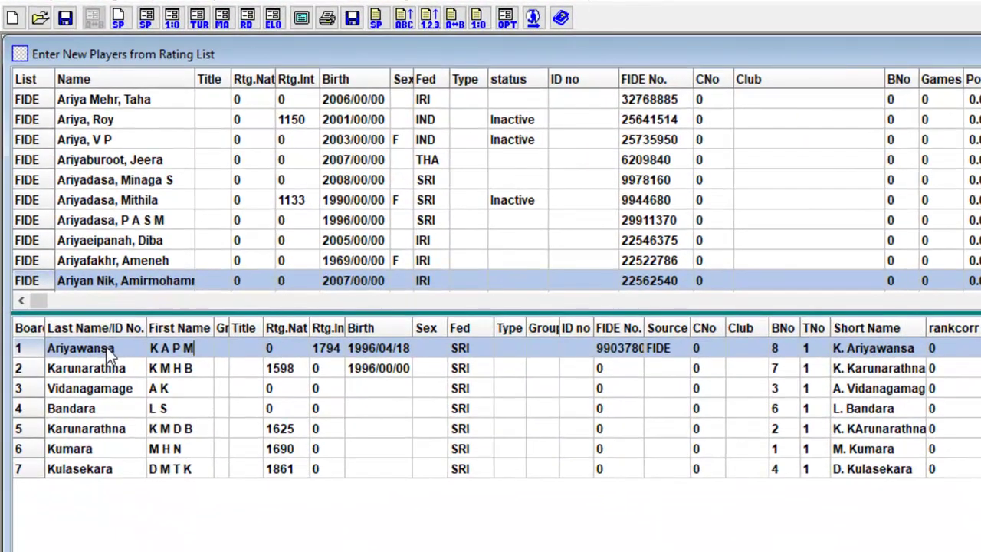
# Step: Widen the Title column while stepping through the top player's name and title fields
pyautogui.click(107, 351)
pyautogui.click(204, 348)
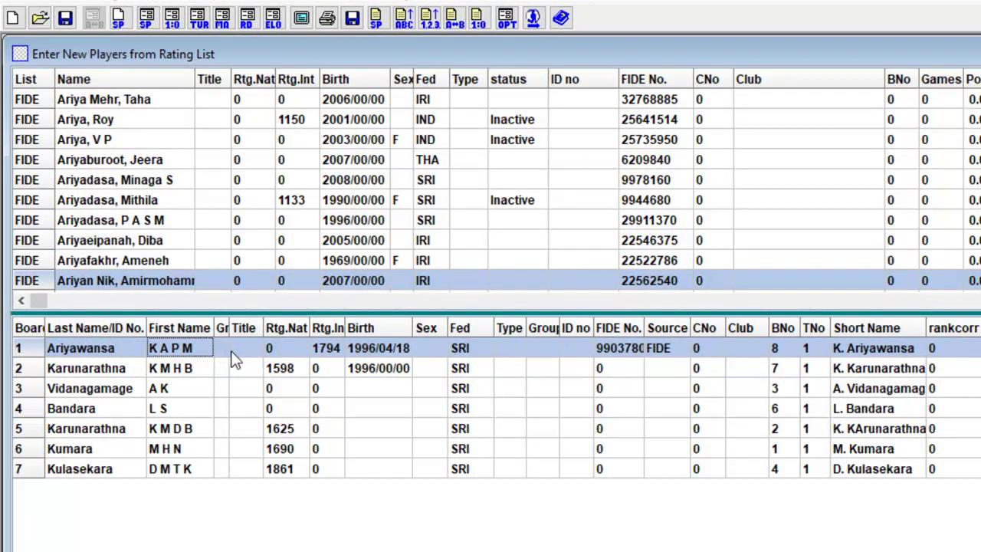
pyautogui.press('Tab')
pyautogui.moveTo(265, 328); pyautogui.dragTo(287, 328)
pyautogui.click(263, 347)
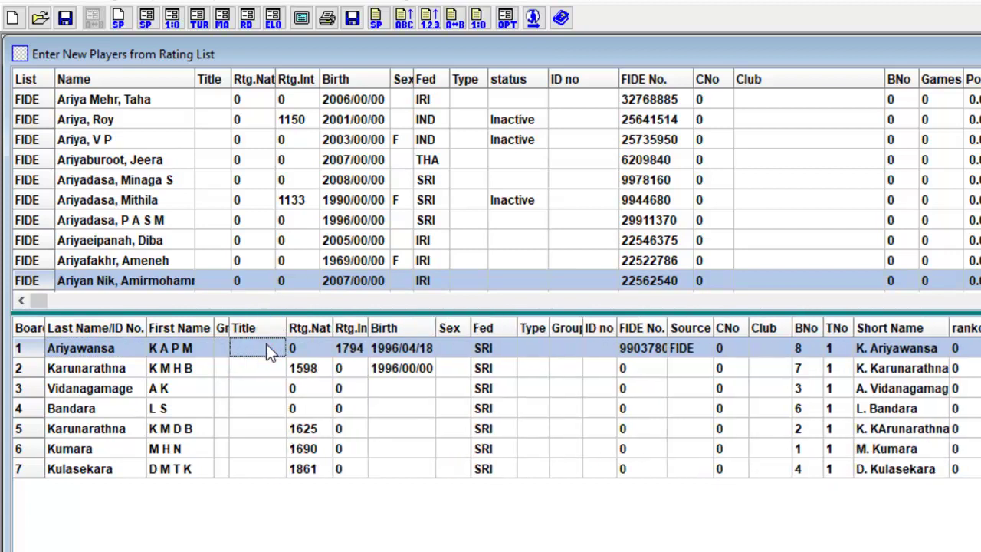
pyautogui.click(266, 348)
pyautogui.click(313, 346)
pyautogui.moveTo(375, 327); pyautogui.dragTo(426, 337)
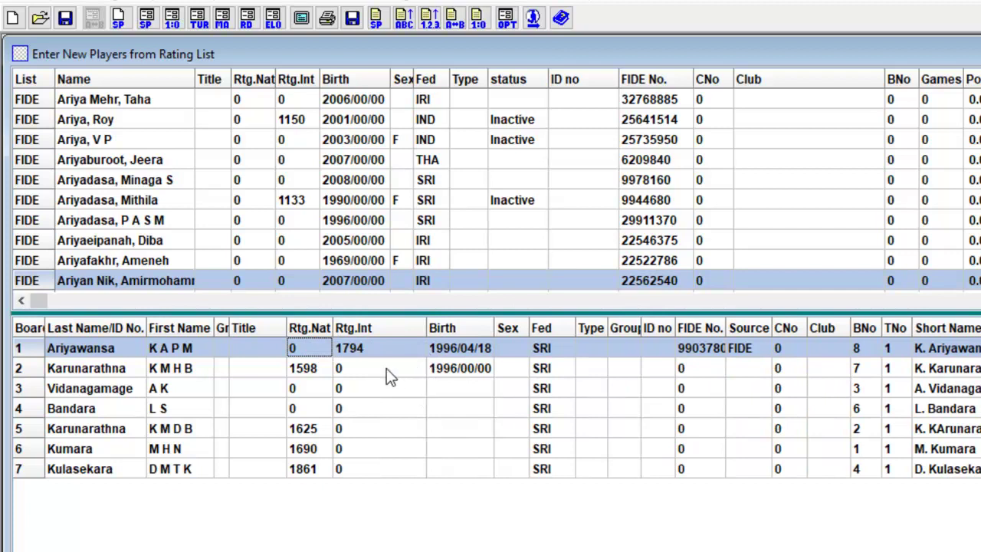
pyautogui.click(361, 347)
pyautogui.click(355, 348)
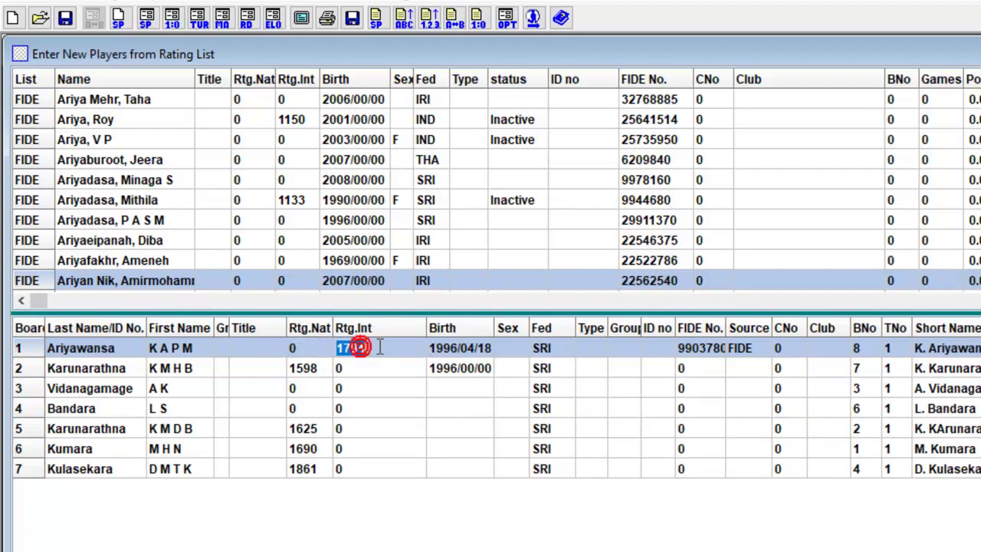
pyautogui.moveTo(426, 328); pyautogui.dragTo(381, 330)
pyautogui.click(357, 349)
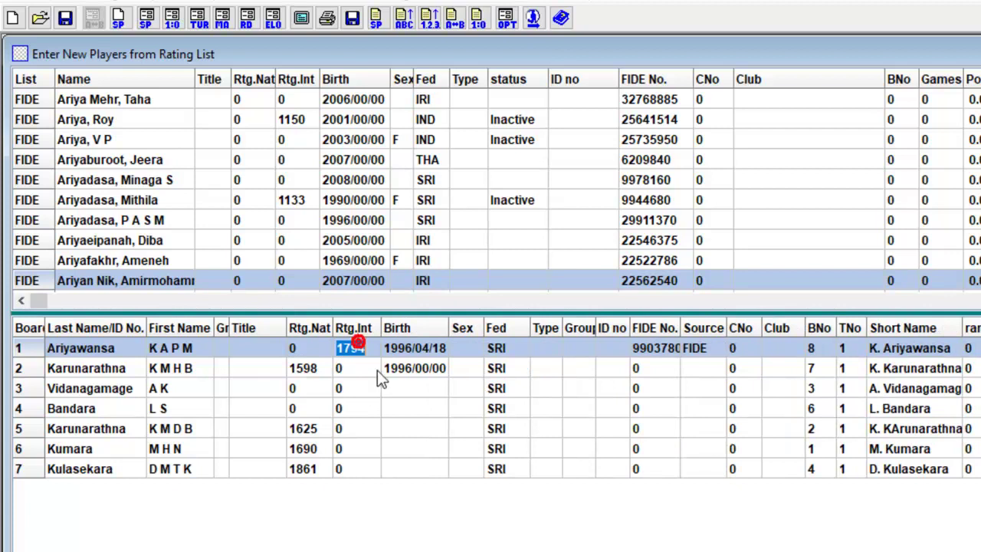
pyautogui.click(413, 349)
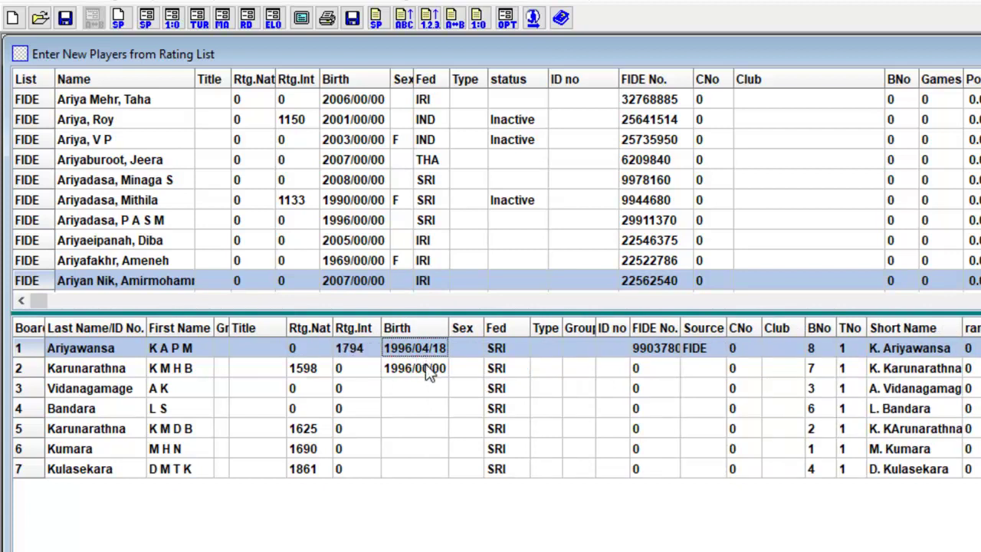
pyautogui.click(415, 350)
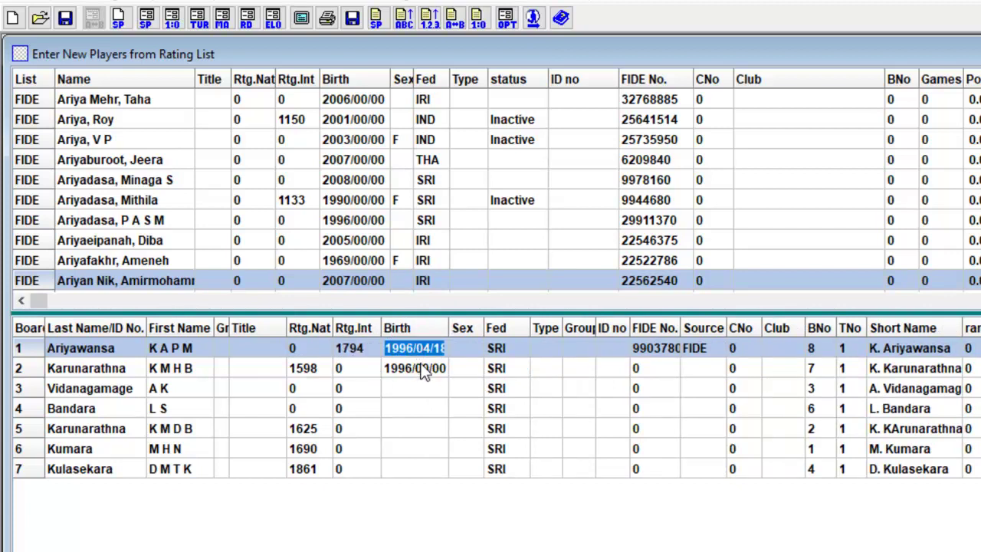
pyautogui.moveTo(449, 328); pyautogui.dragTo(457, 330)
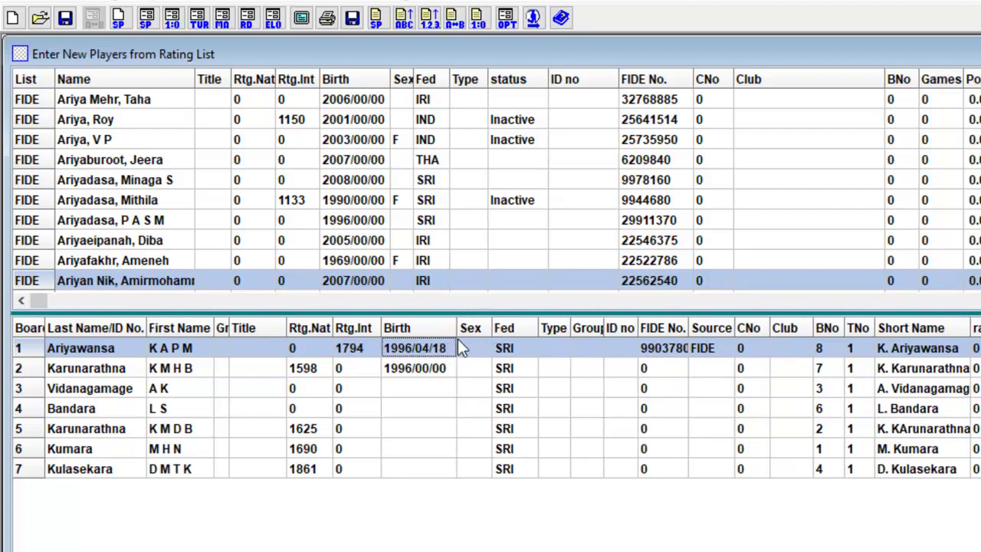
# Step: Review the 1996/00/00 birth date and SRI federation, and set the top player's sex to F
pyautogui.click(416, 375)
pyautogui.click(416, 376)
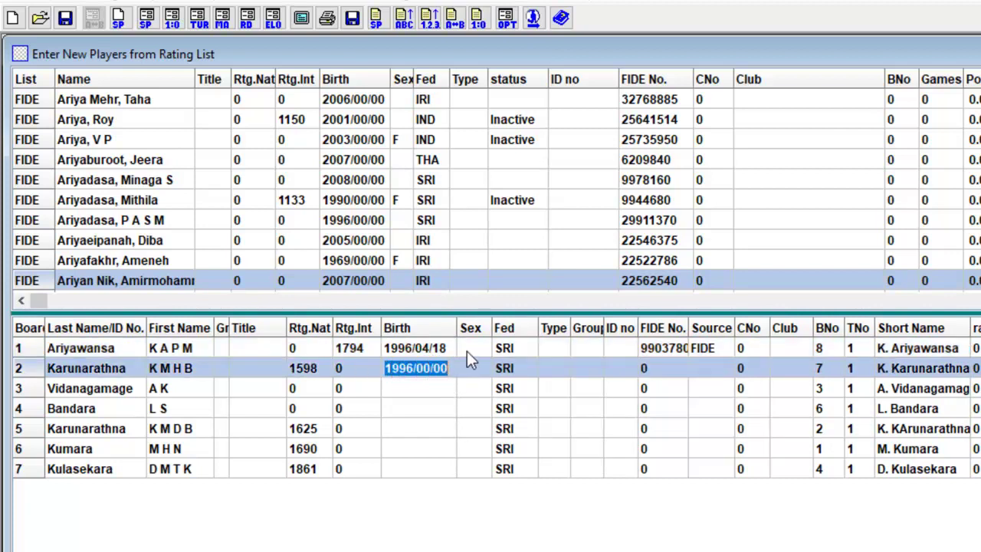
pyautogui.click(503, 351)
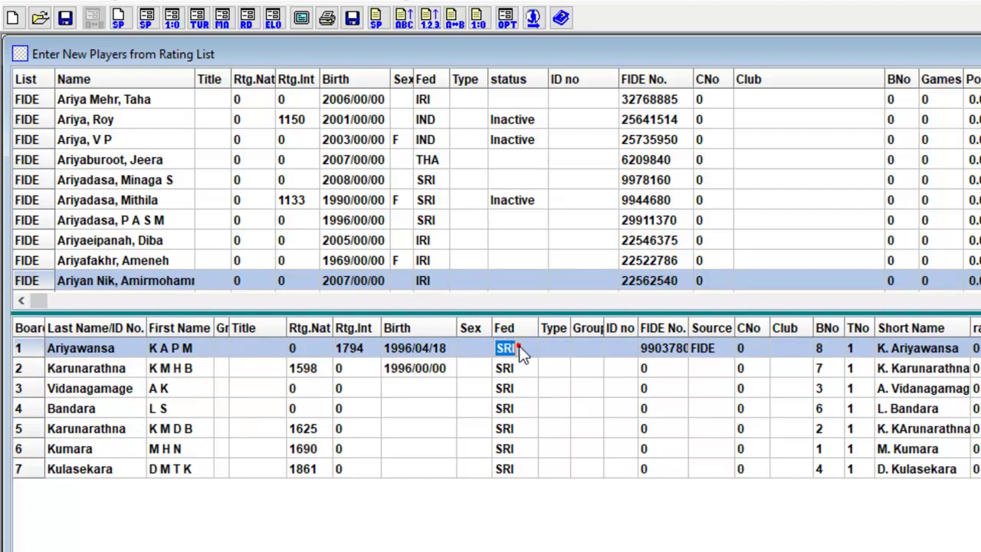
pyautogui.click(521, 346)
pyautogui.click(474, 357)
pyautogui.click(477, 356)
pyautogui.write('F')
pyautogui.click(478, 347)
pyautogui.click(481, 369)
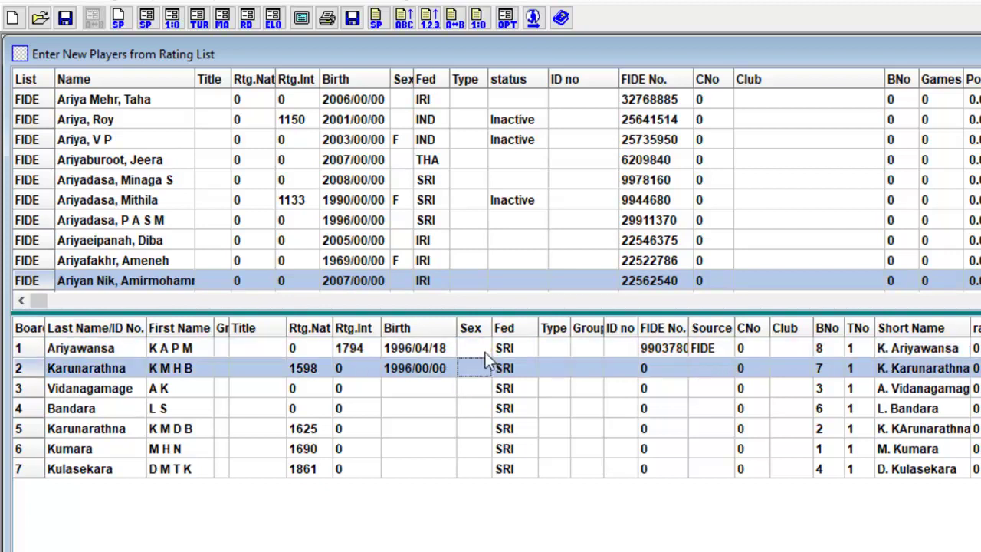
pyautogui.click(484, 349)
# Step: Widen the Type and Group columns of the player grid
pyautogui.click(558, 354)
pyautogui.moveTo(571, 328); pyautogui.dragTo(597, 328)
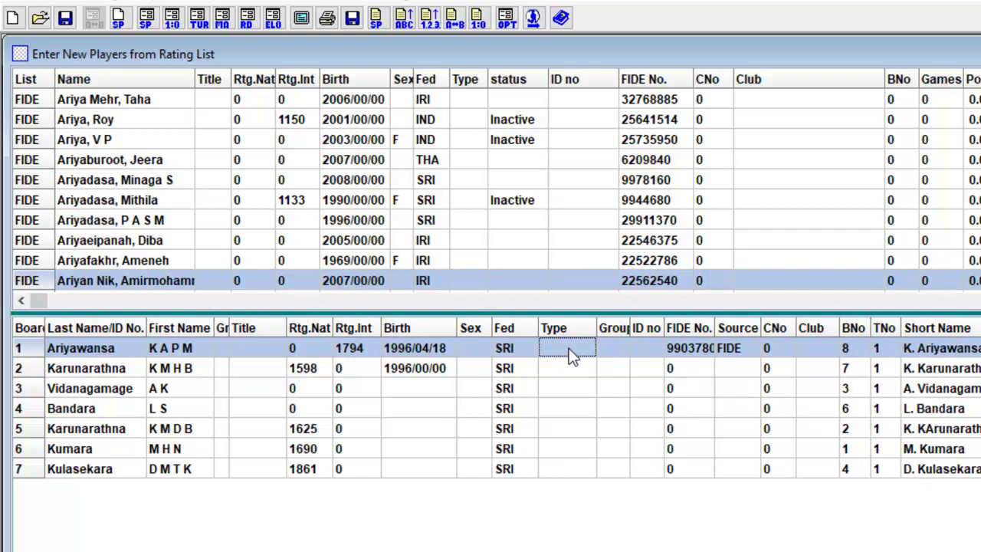
pyautogui.moveTo(631, 328); pyautogui.dragTo(639, 328)
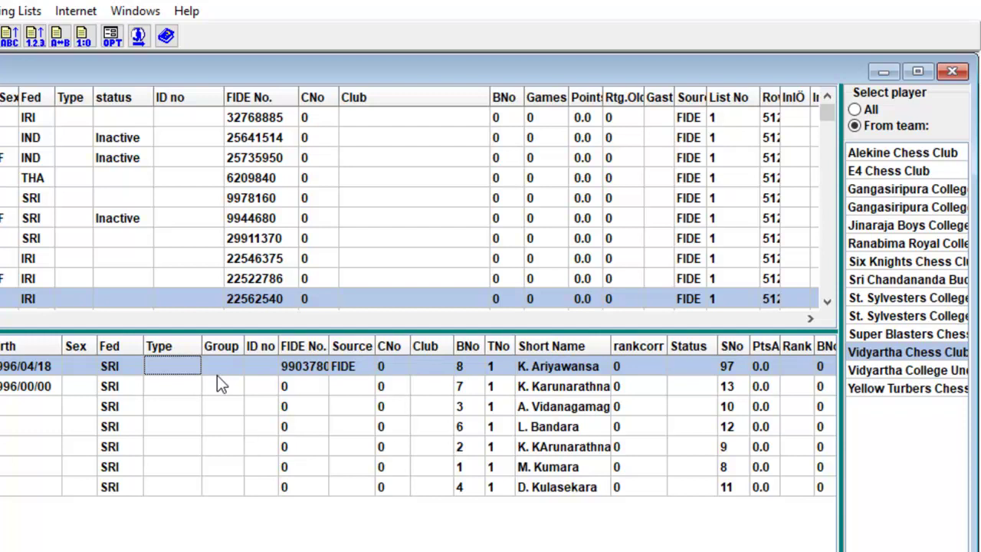
pyautogui.click(224, 372)
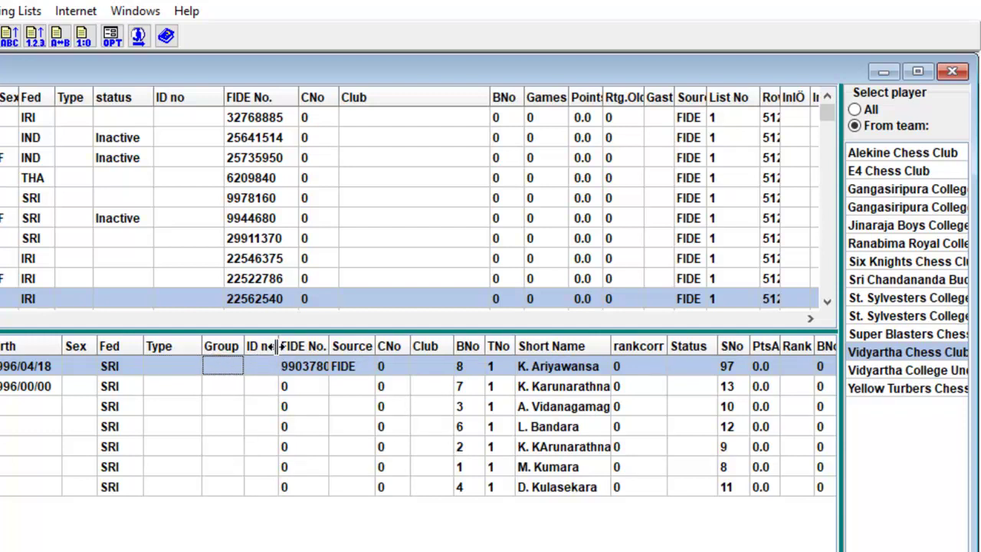
# Step: Widen the ID no, FIDE No. and Source columns and inspect the first player's FIDE source
pyautogui.moveTo(278, 346); pyautogui.dragTo(288, 346)
pyautogui.click(265, 365)
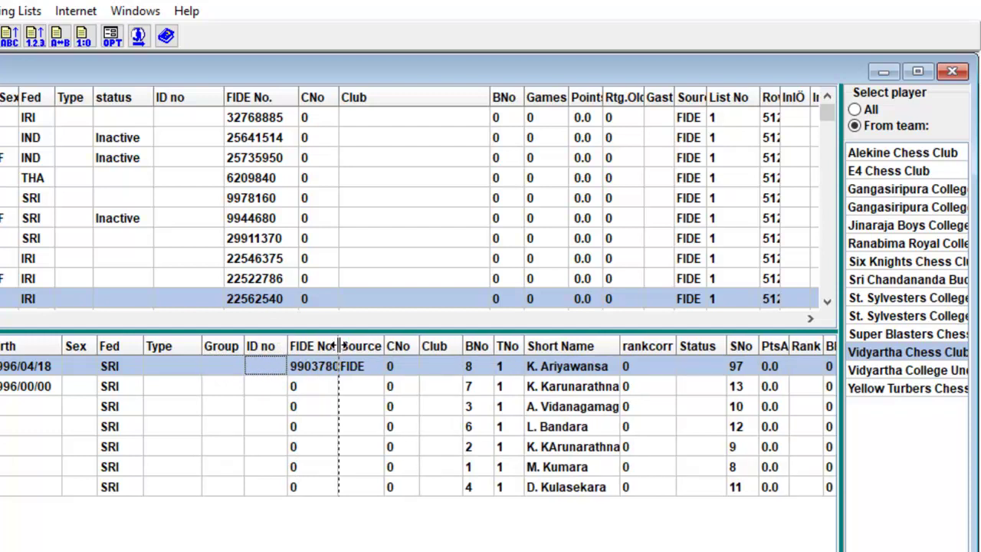
pyautogui.moveTo(339, 346); pyautogui.dragTo(353, 346)
pyautogui.click(325, 367)
pyautogui.click(326, 367)
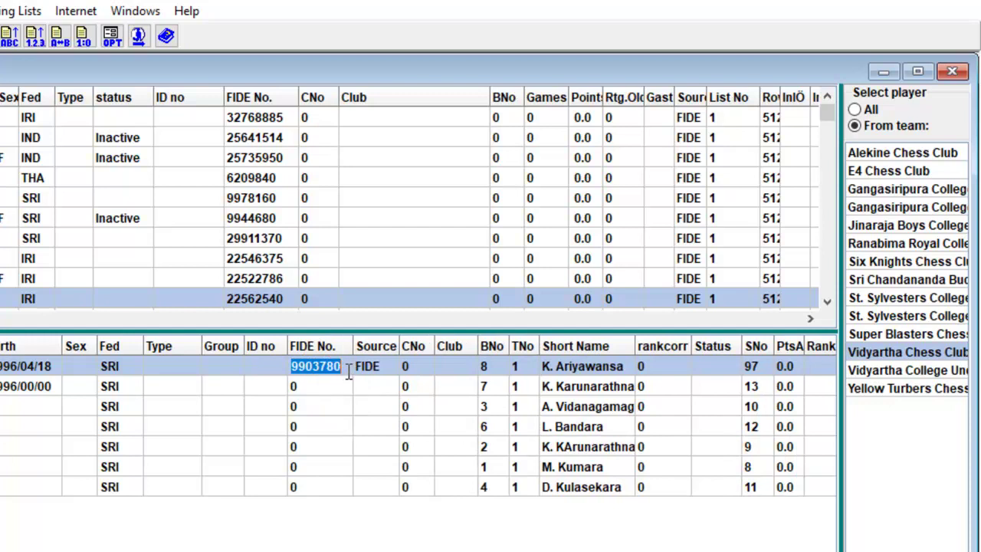
pyautogui.moveTo(401, 347); pyautogui.dragTo(409, 346)
pyautogui.click(383, 367)
pyautogui.click(381, 367)
pyautogui.click(390, 366)
pyautogui.doubleClick(391, 365)
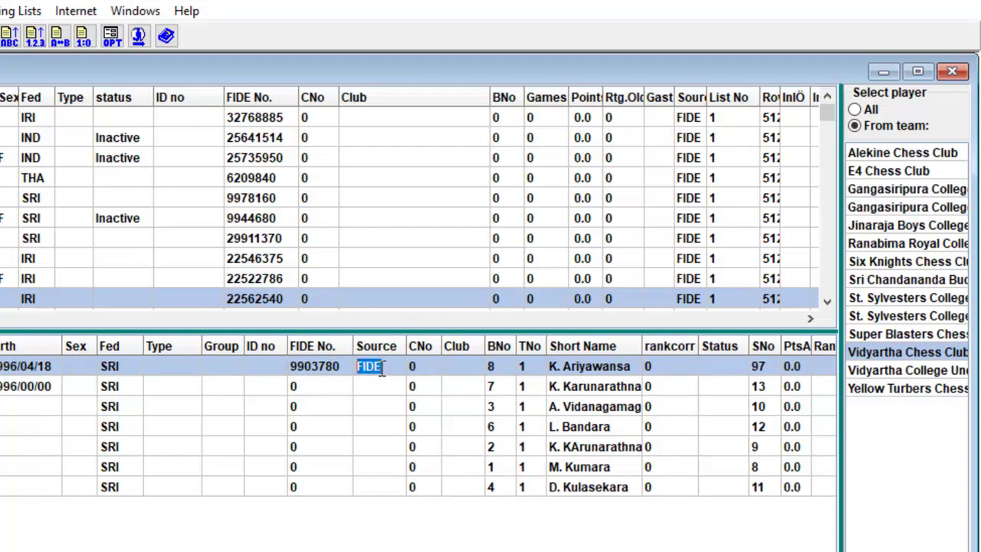
pyautogui.click(383, 366)
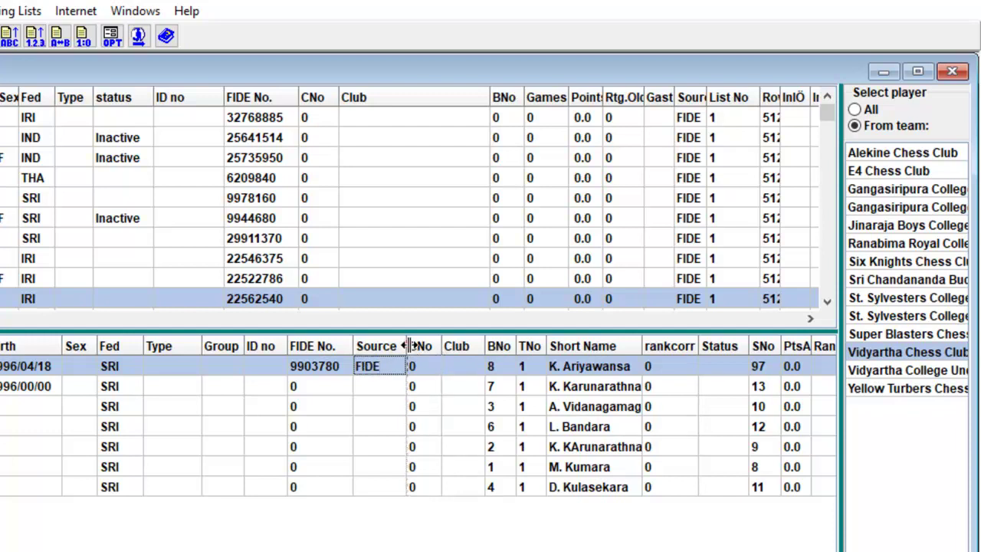
pyautogui.moveTo(408, 346); pyautogui.dragTo(387, 346)
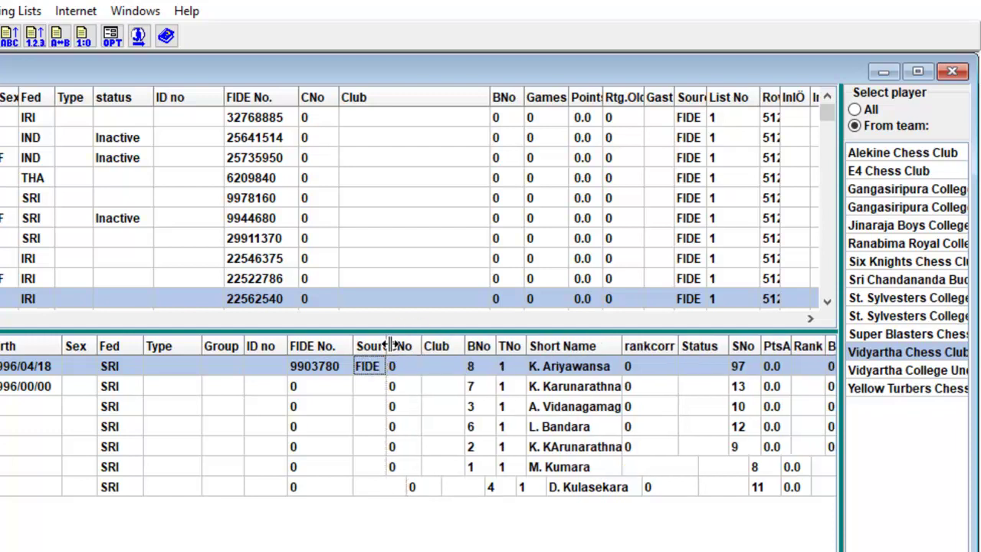
# Step: Widen the Club column and check the first player's board and team numbers
pyautogui.click(445, 367)
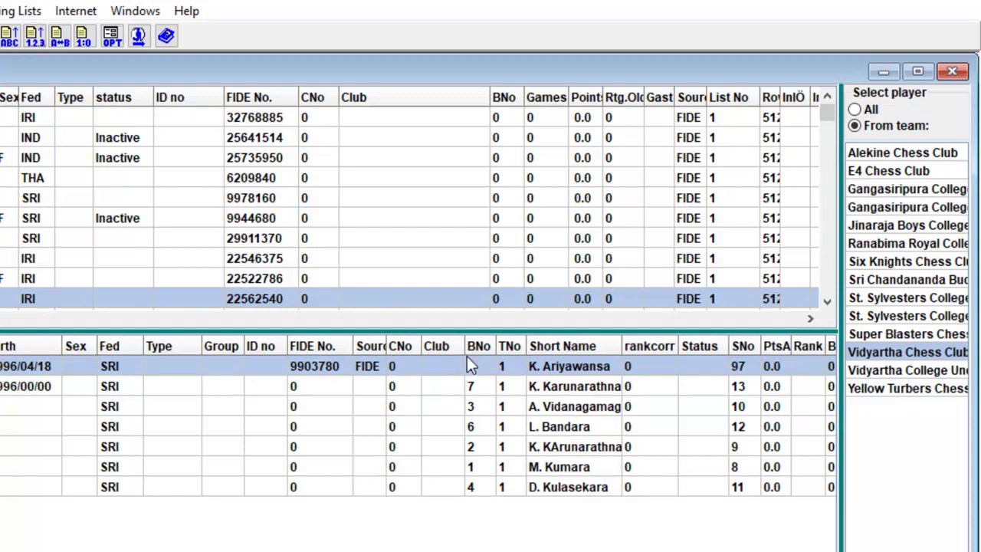
pyautogui.moveTo(464, 347); pyautogui.dragTo(490, 349)
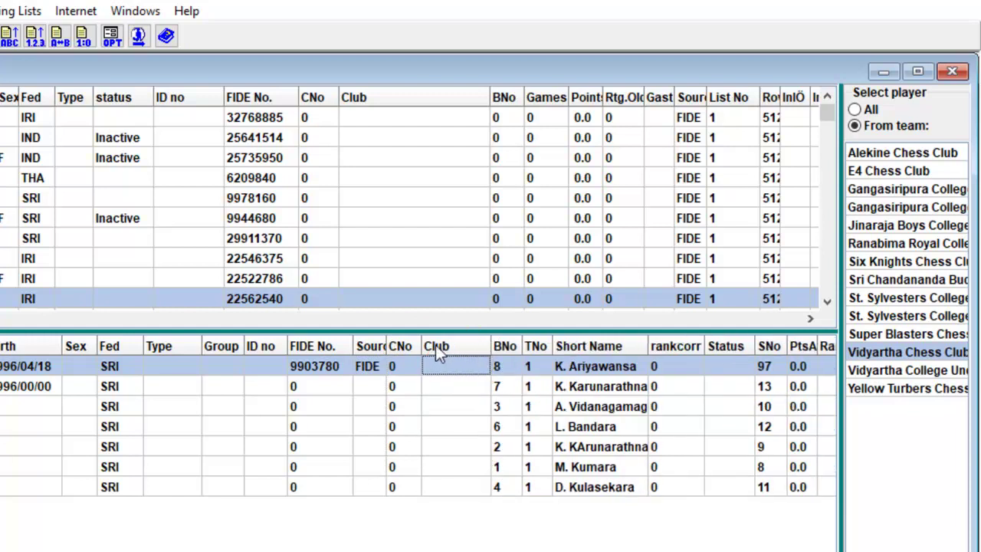
pyautogui.click(502, 366)
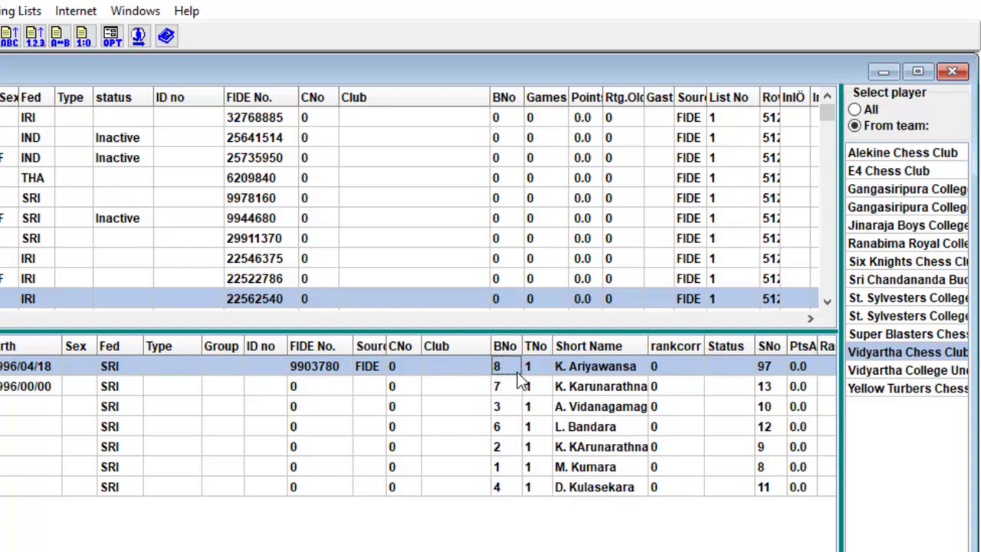
pyautogui.click(531, 366)
# Step: Widen the rankcorr column and place the cursor in the first player's rank correction
pyautogui.click(576, 370)
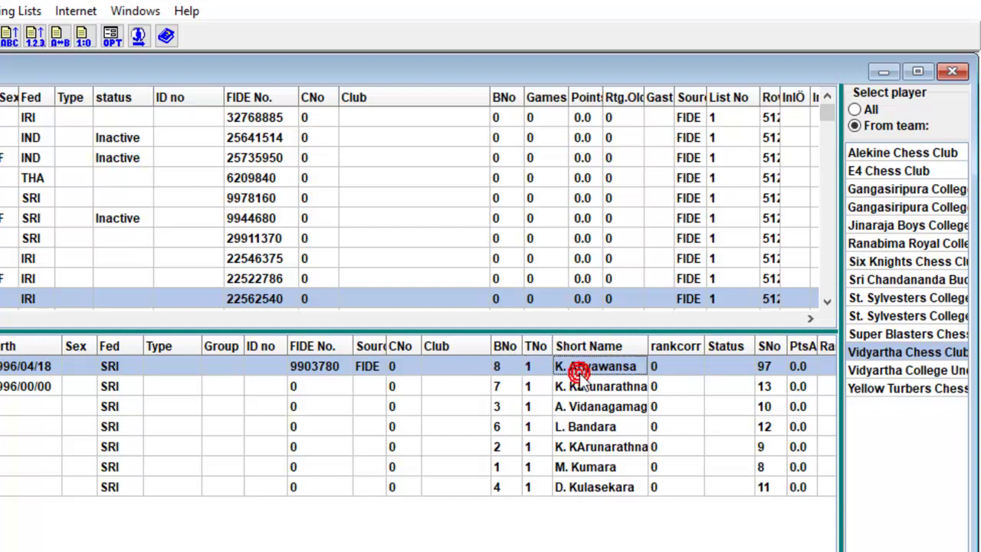
pyautogui.click(670, 368)
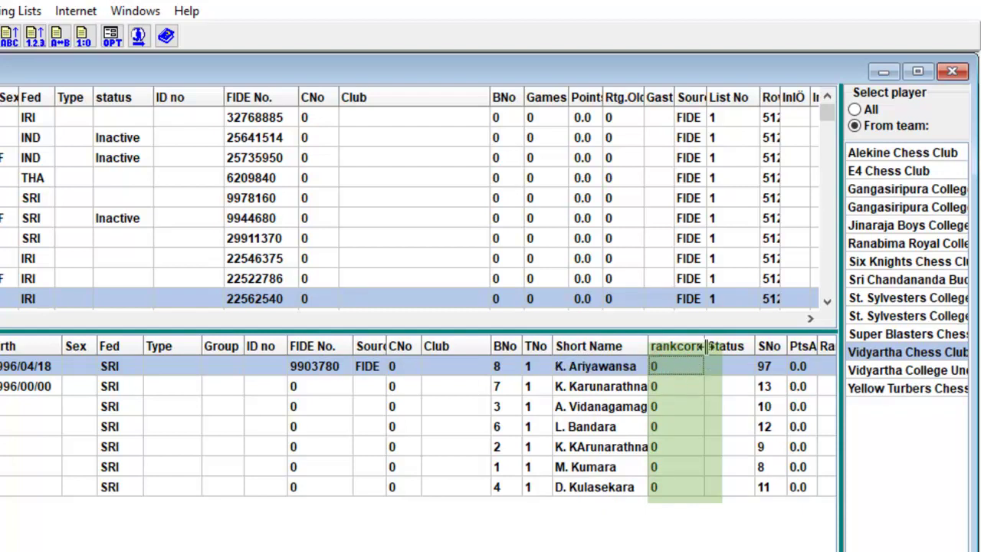
pyautogui.moveTo(705, 347); pyautogui.dragTo(720, 347)
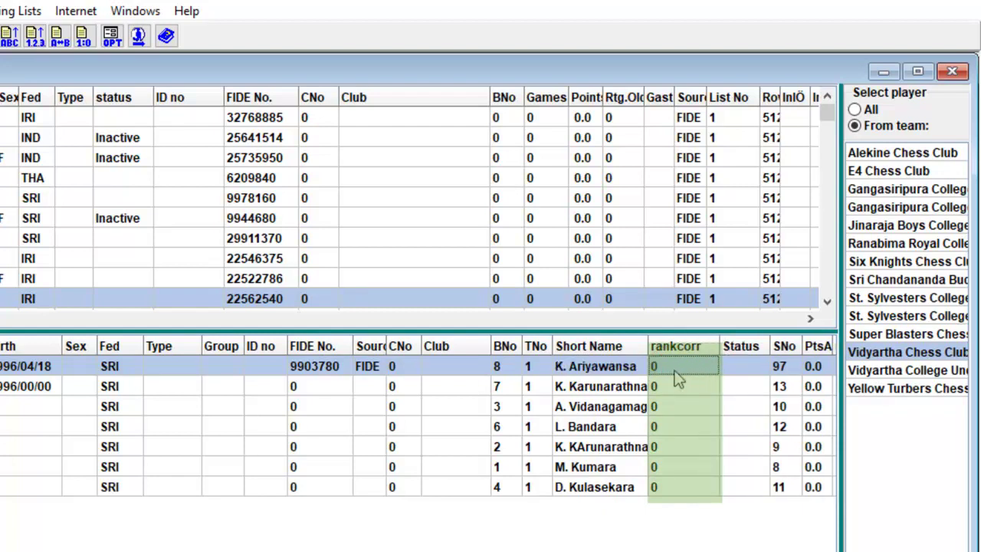
pyautogui.click(674, 370)
# Step: Enter rank correction 2 for the first player and 1 for the second
pyautogui.click(664, 391)
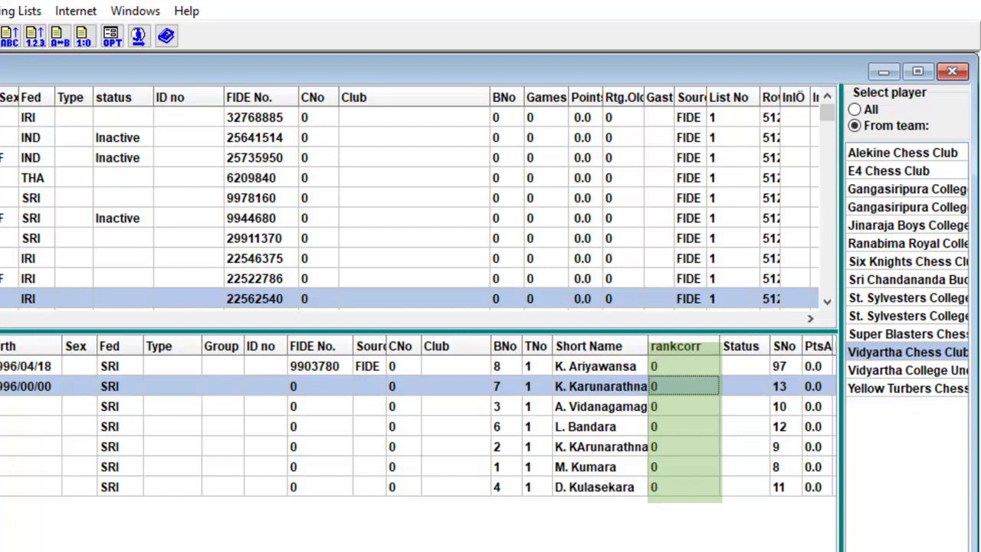
pyautogui.click(673, 369)
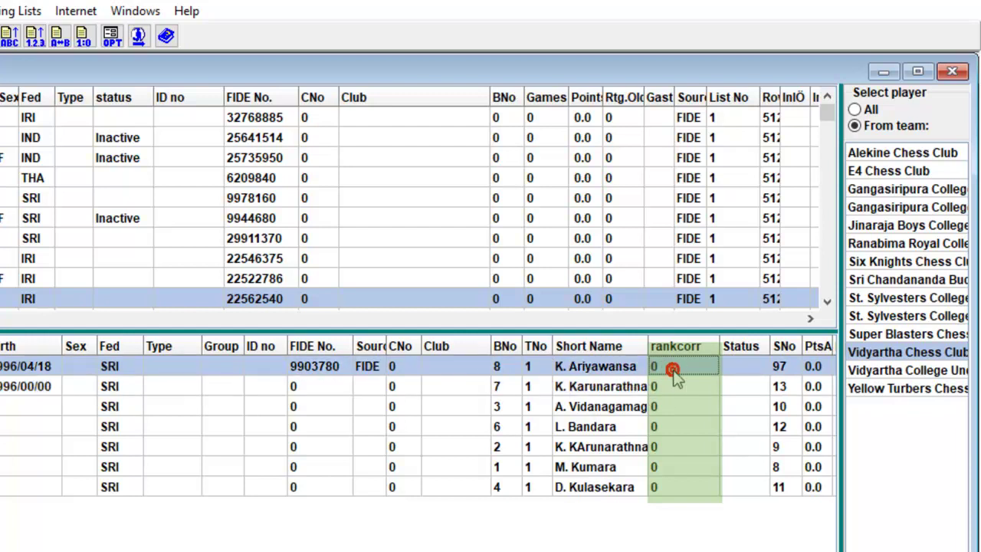
pyautogui.click(675, 368)
pyautogui.write('2')
pyautogui.click(676, 382)
pyautogui.write('1')
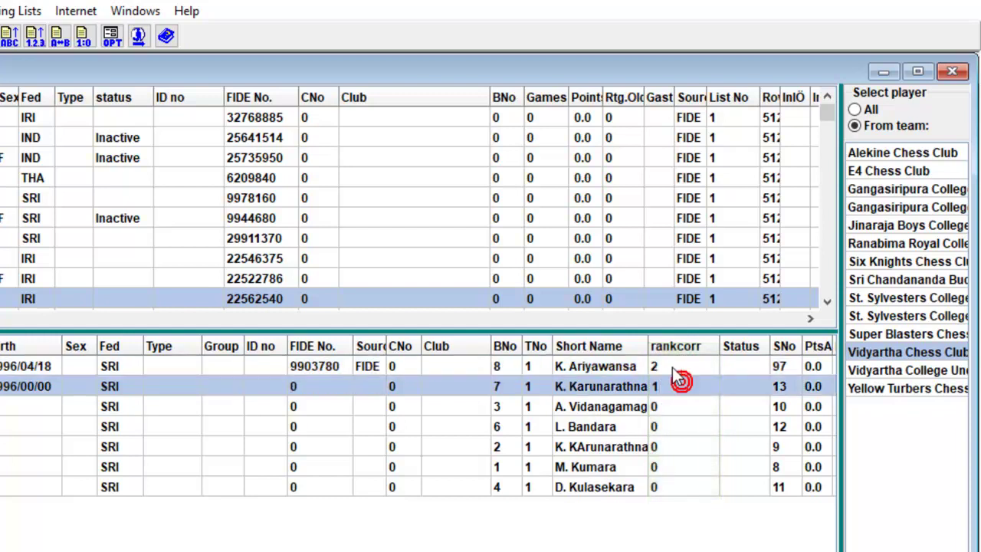
pyautogui.click(672, 368)
# Step: Commit the rank correction, narrow the rankcorr and Club columns, and hide ID no
pyautogui.click(742, 369)
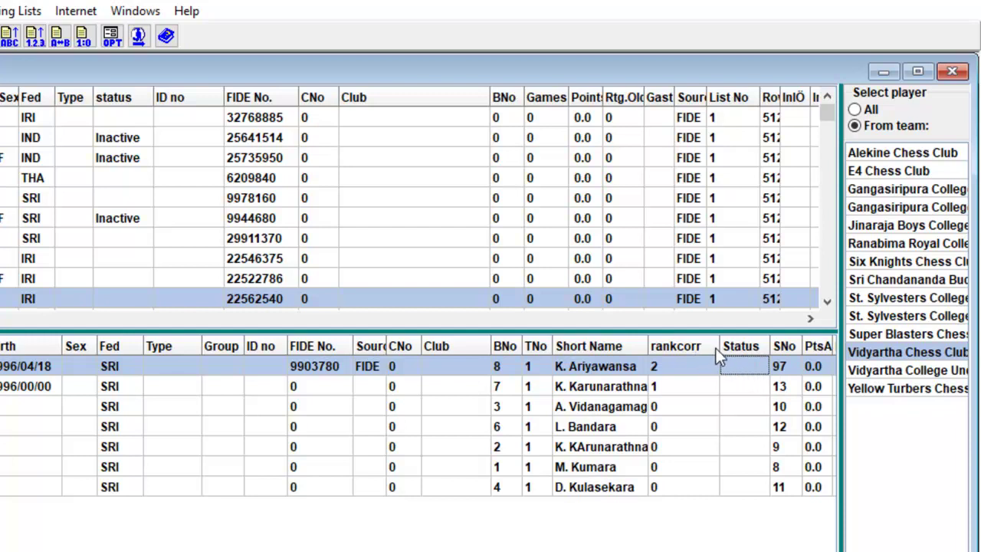
pyautogui.moveTo(717, 346); pyautogui.dragTo(675, 345)
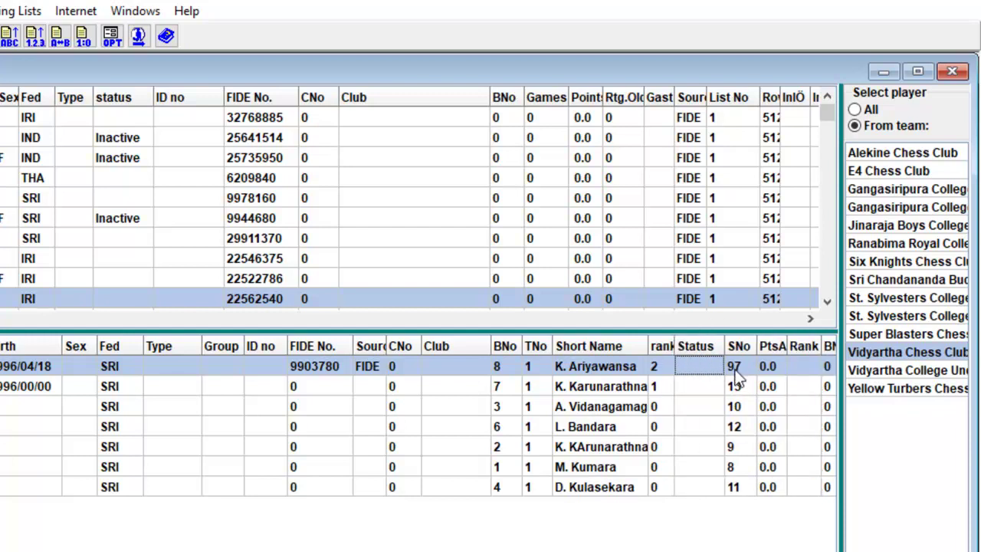
pyautogui.moveTo(489, 345); pyautogui.dragTo(446, 346)
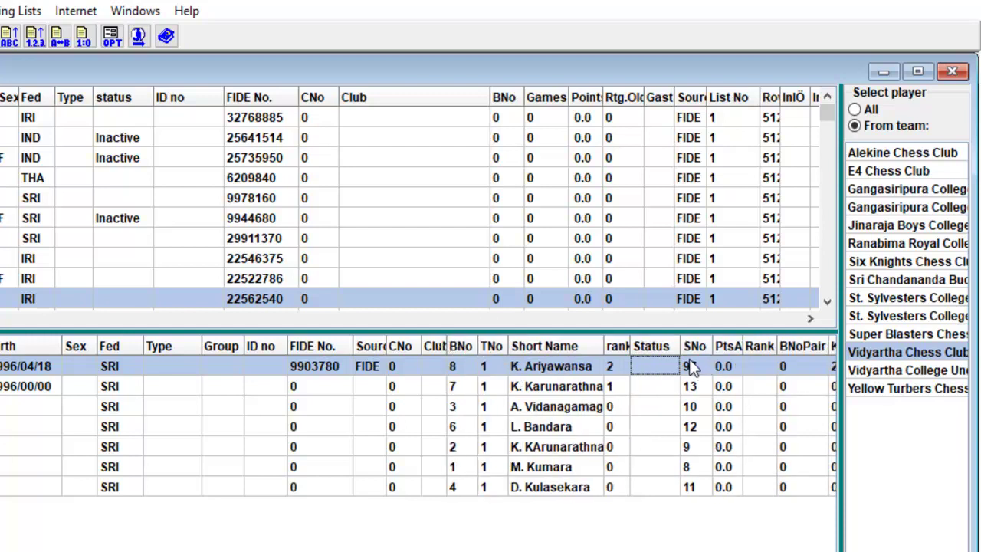
pyautogui.moveTo(678, 346); pyautogui.dragTo(677, 352)
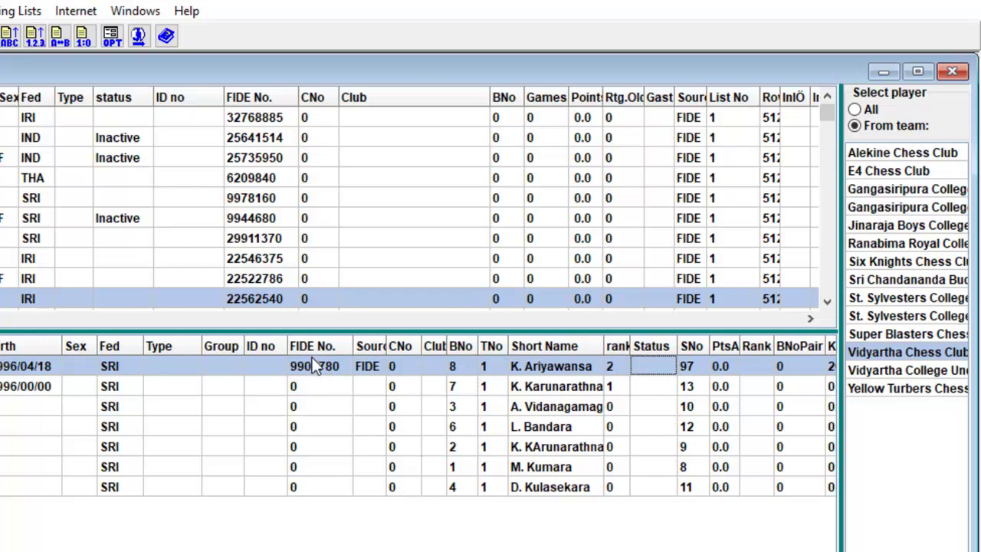
pyautogui.moveTo(288, 343); pyautogui.dragTo(176, 342)
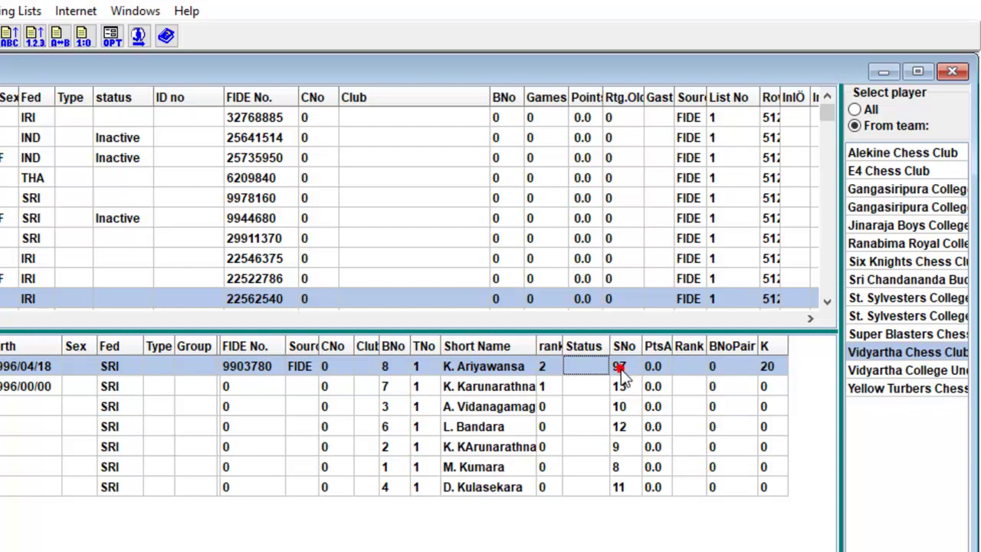
# Step: Leave Status unchanged, widen the PtsAdd and Rank columns, and check the K value
pyautogui.click(588, 366)
pyautogui.press('Return')
pyautogui.moveTo(674, 345); pyautogui.dragTo(698, 345)
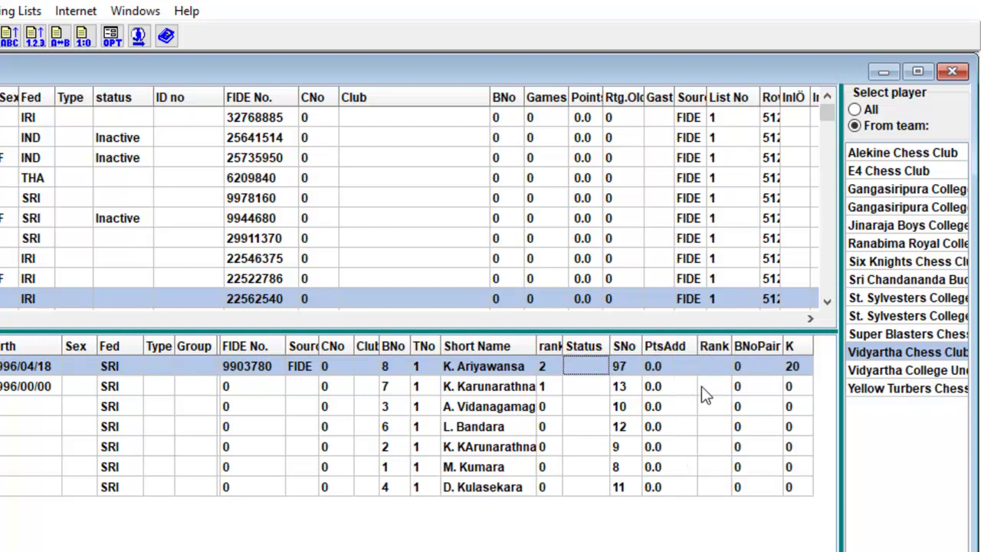
pyautogui.click(658, 368)
pyautogui.click(659, 368)
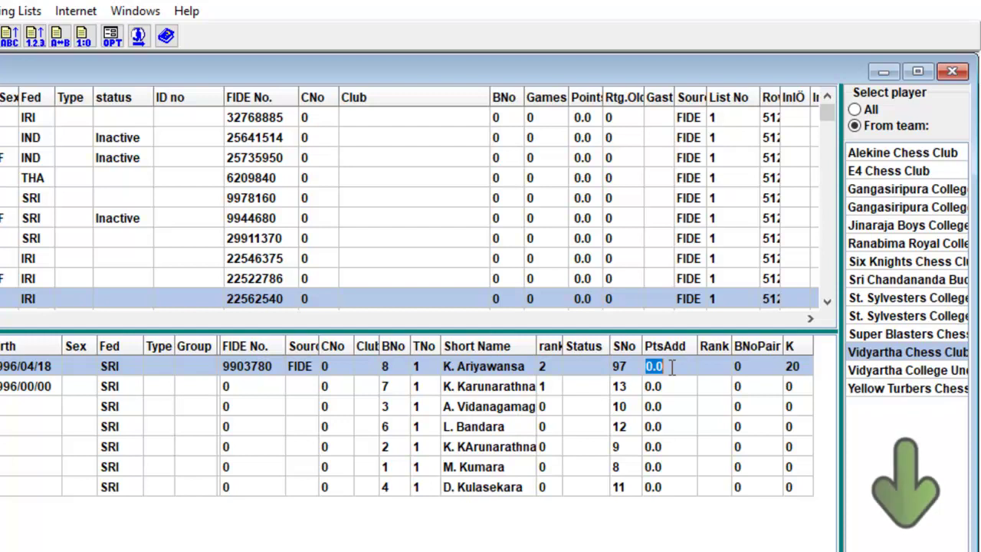
pyautogui.moveTo(732, 346); pyautogui.dragTo(745, 348)
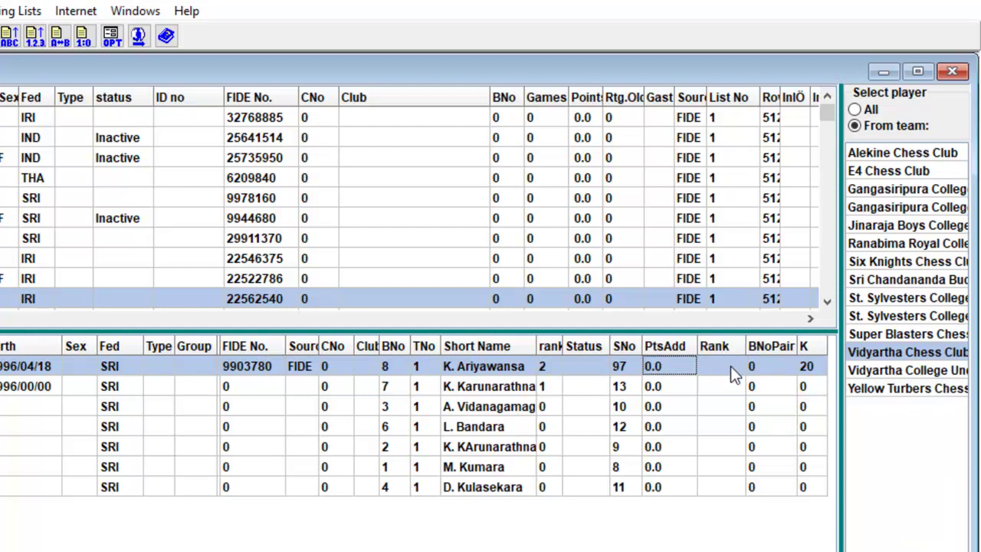
pyautogui.click(806, 367)
# Step: Reopen the player entry dialog filtered to one team and focus the Name or code field
pyautogui.click(807, 367)
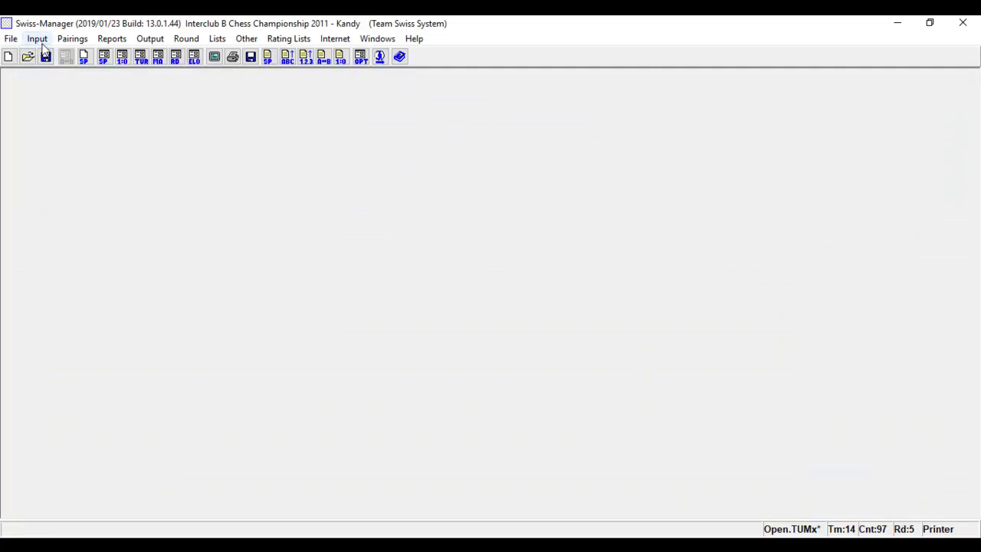
pyautogui.click(38, 40)
pyautogui.click(48, 55)
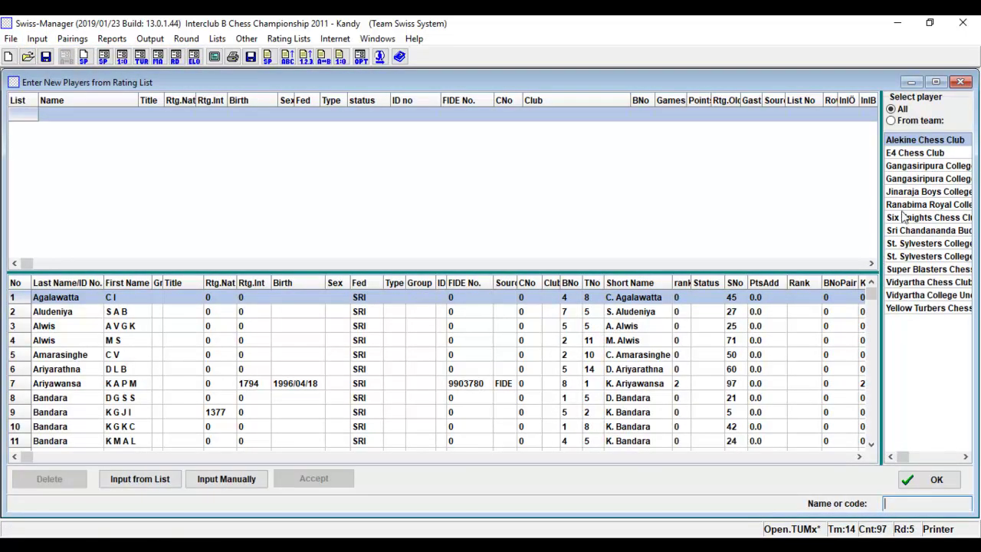
pyautogui.click(891, 120)
pyautogui.click(890, 121)
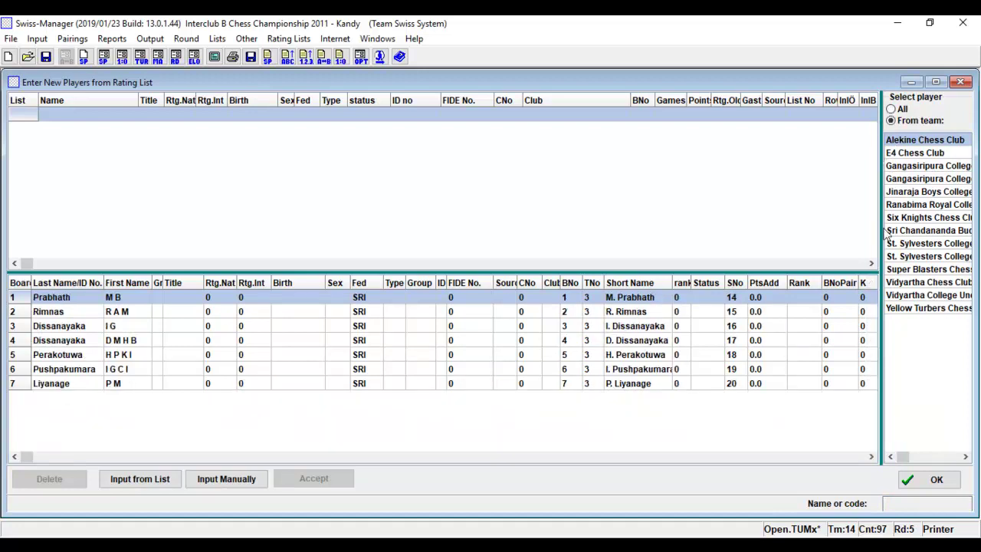
pyautogui.click(905, 503)
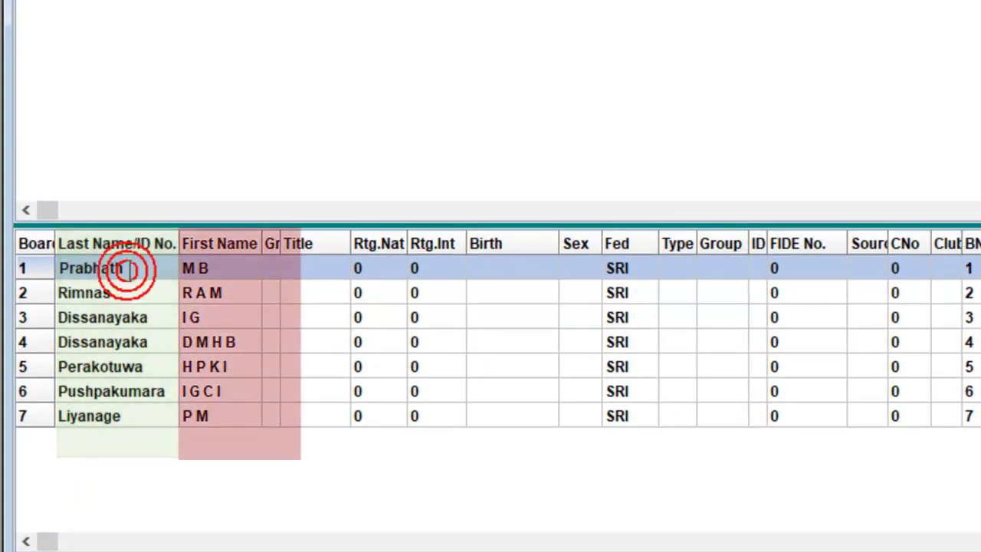
pyautogui.click(193, 268)
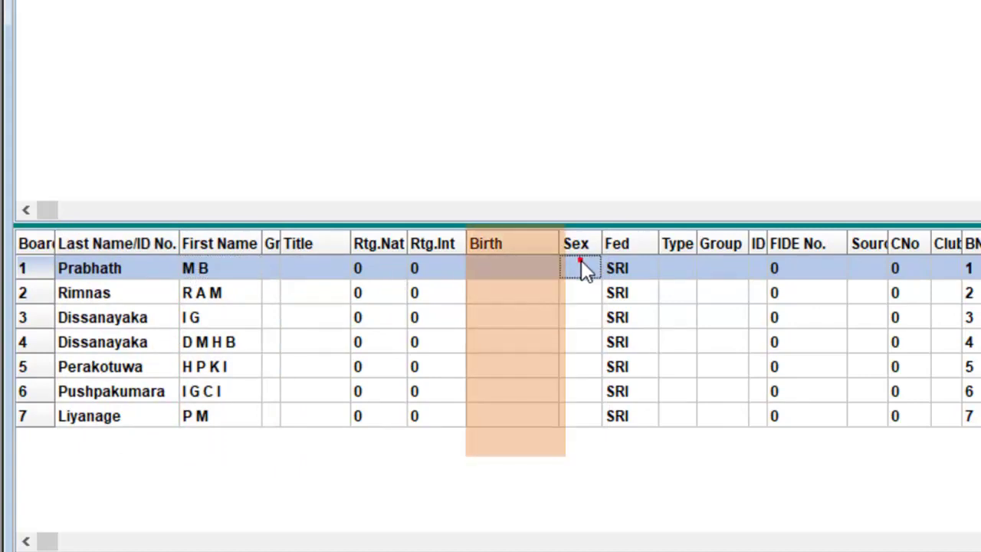
pyautogui.click(528, 266)
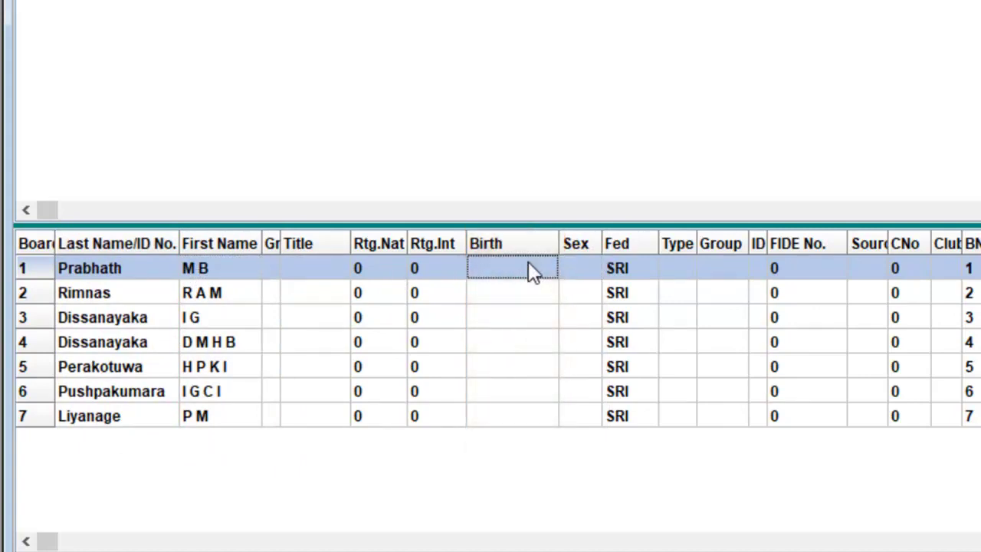
pyautogui.doubleClick(528, 264)
pyautogui.doubleClick(529, 262)
pyautogui.write('199')
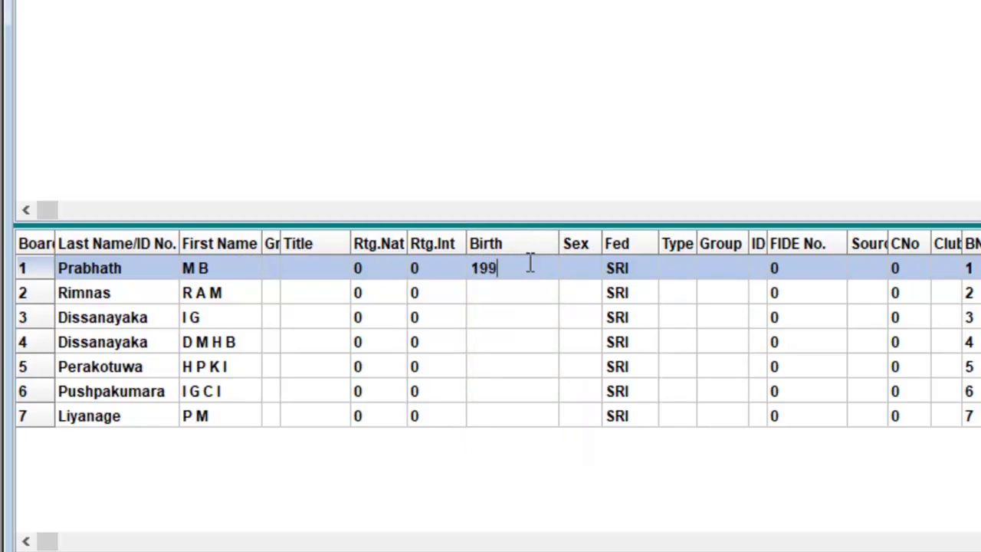
pyautogui.write('0/04/24')
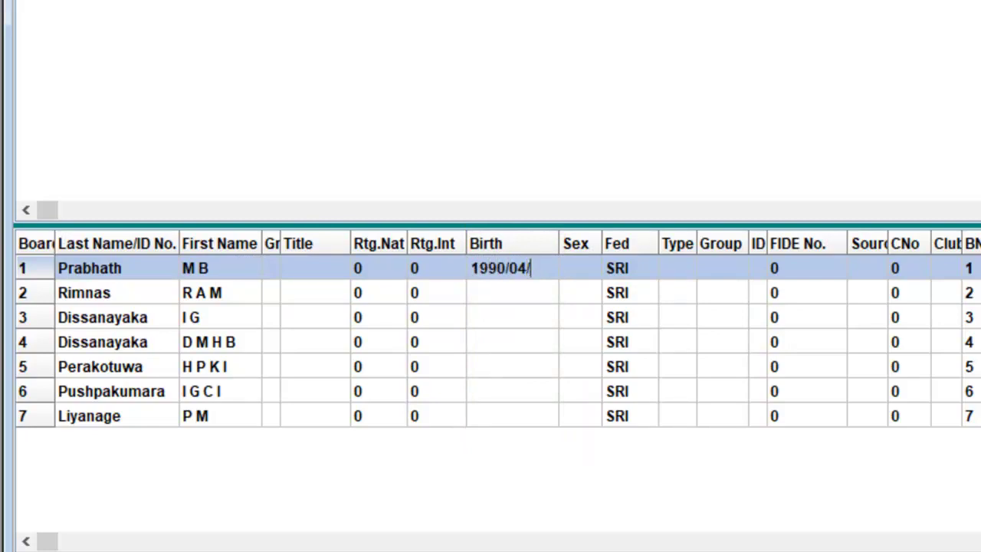